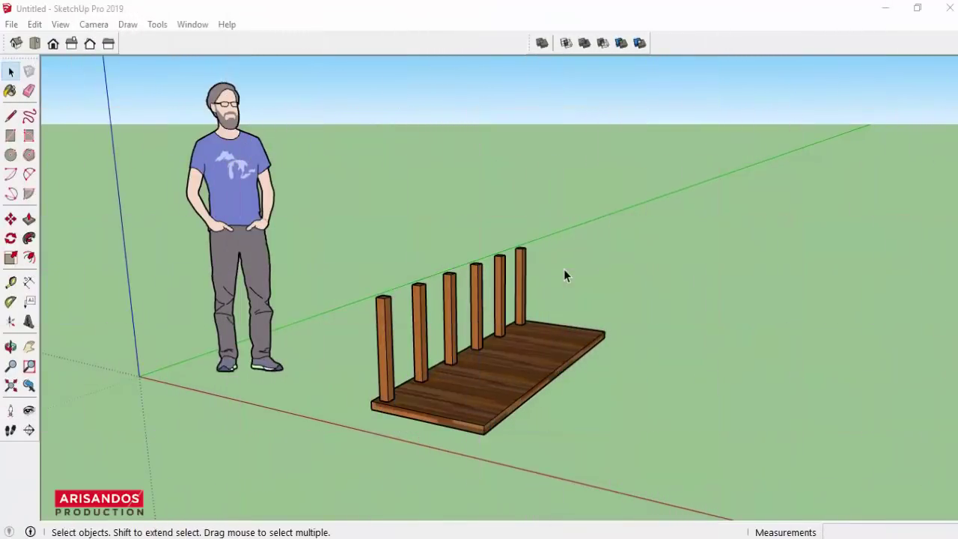
Inspect the first post and deck, orbiting to look along the row of posts
scroll(472, 332, up, 2)
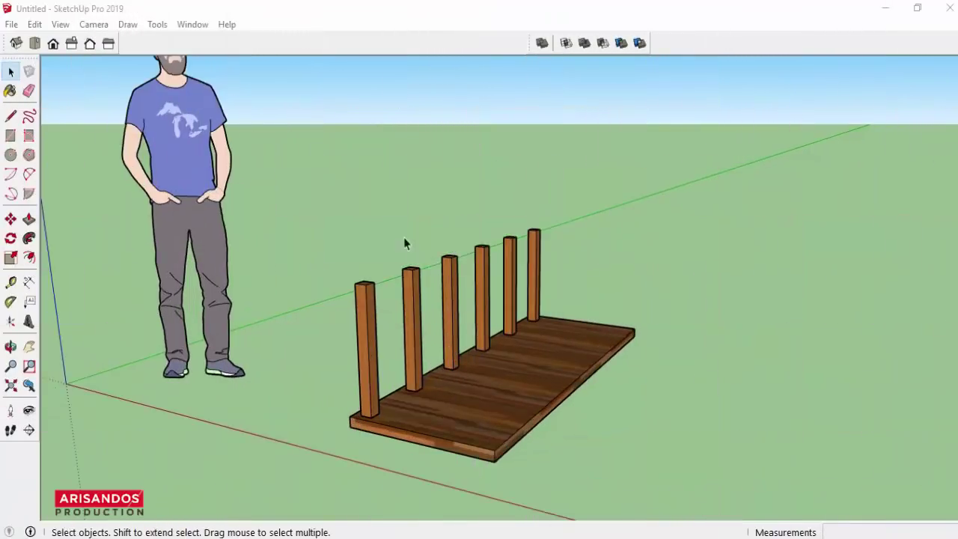
scroll(393, 200, down, 1)
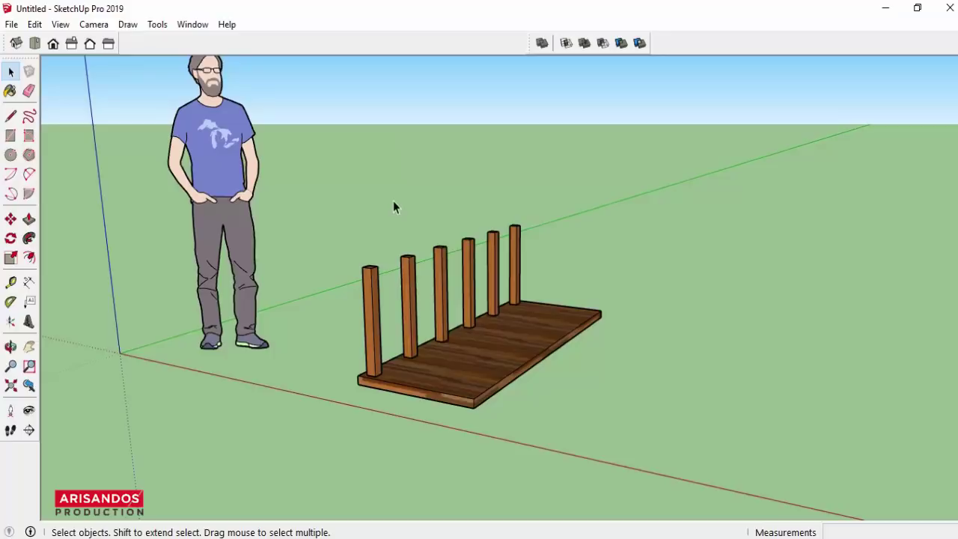
scroll(368, 278, up, 2)
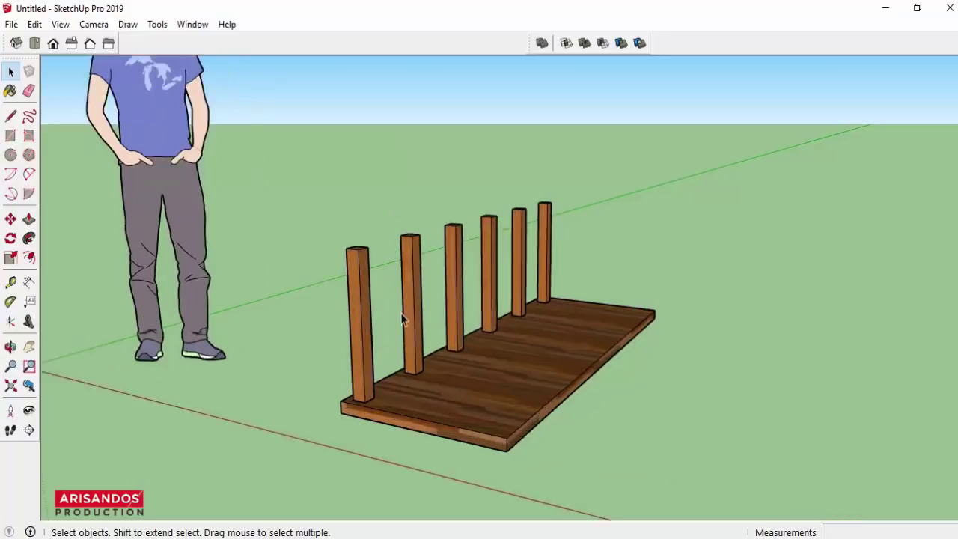
scroll(375, 298, up, 1)
scroll(342, 244, up, 1)
scroll(342, 244, up, 2)
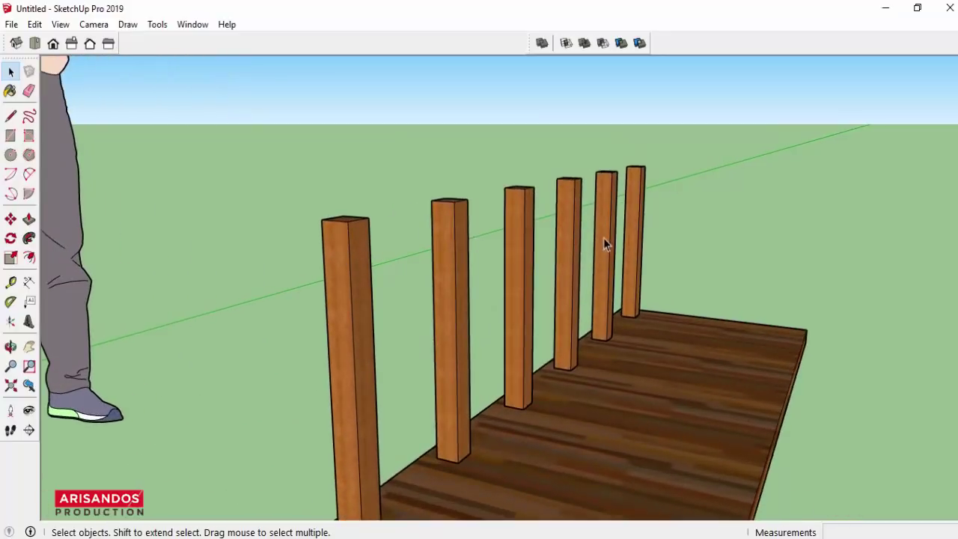
click(359, 241)
scroll(392, 202, down, 3)
click(463, 374)
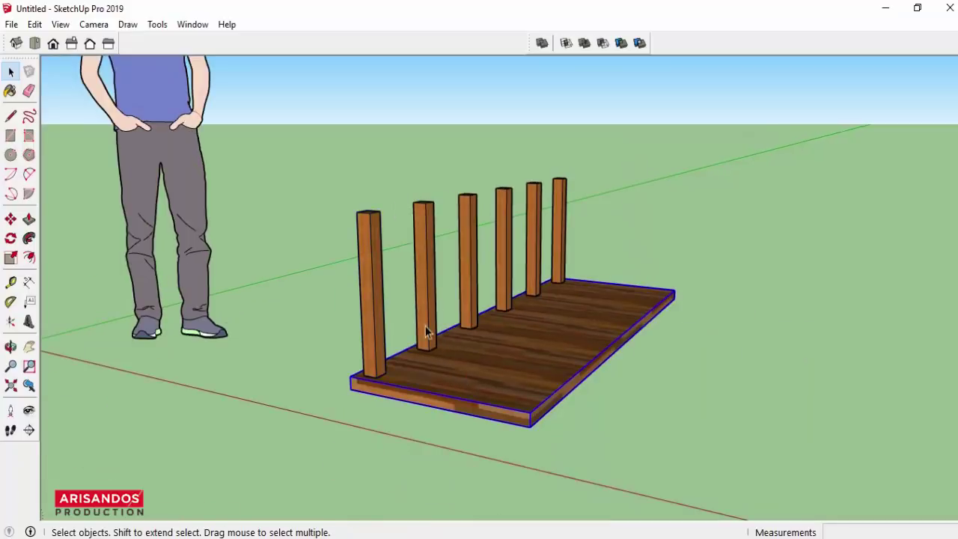
scroll(353, 203, up, 2)
scroll(352, 203, up, 1)
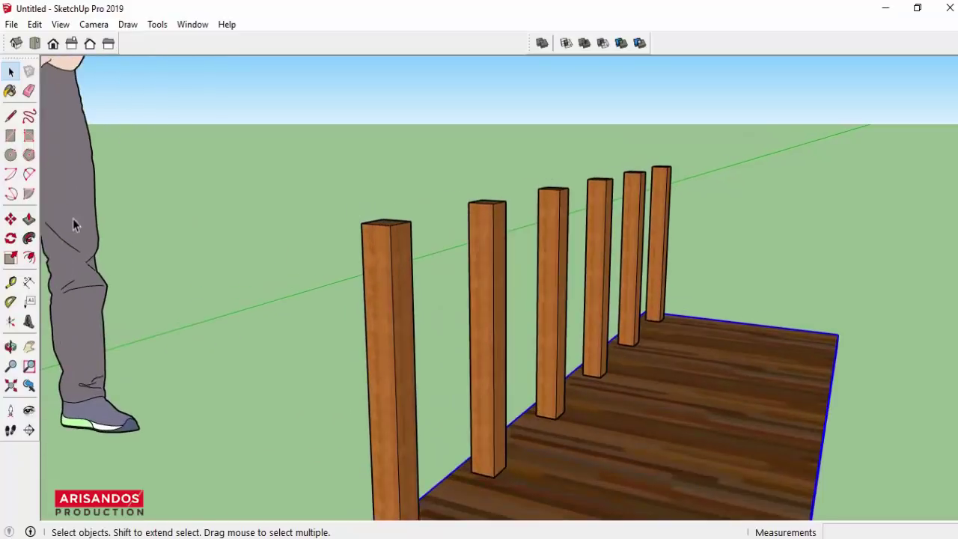
click(13, 350)
mouse_move(360, 300)
mouse_down()
mouse_move(460, 268)
mouse_move(470, 299)
mouse_up()
mouse_move(523, 247)
mouse_down()
mouse_move(524, 238)
mouse_move(462, 200)
mouse_up()
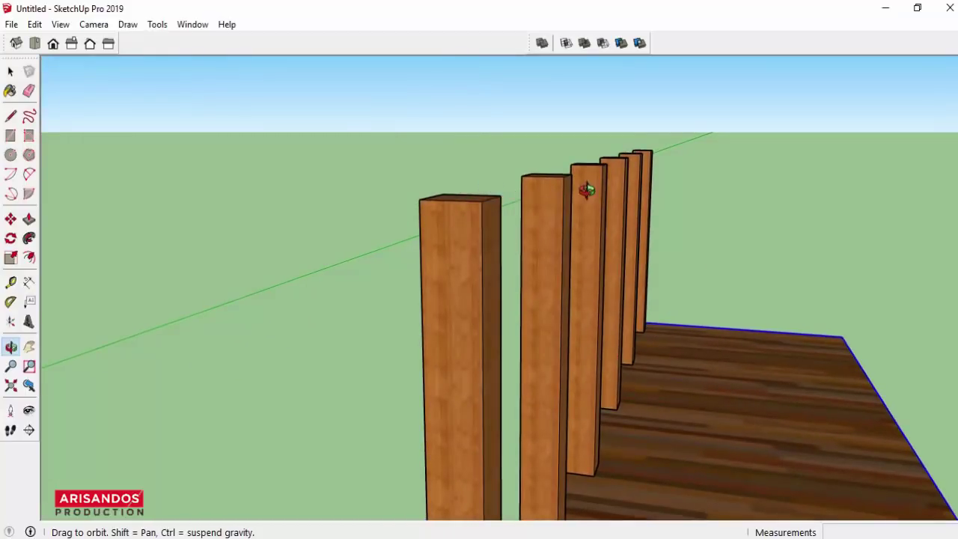
drag(397, 185, 388, 217)
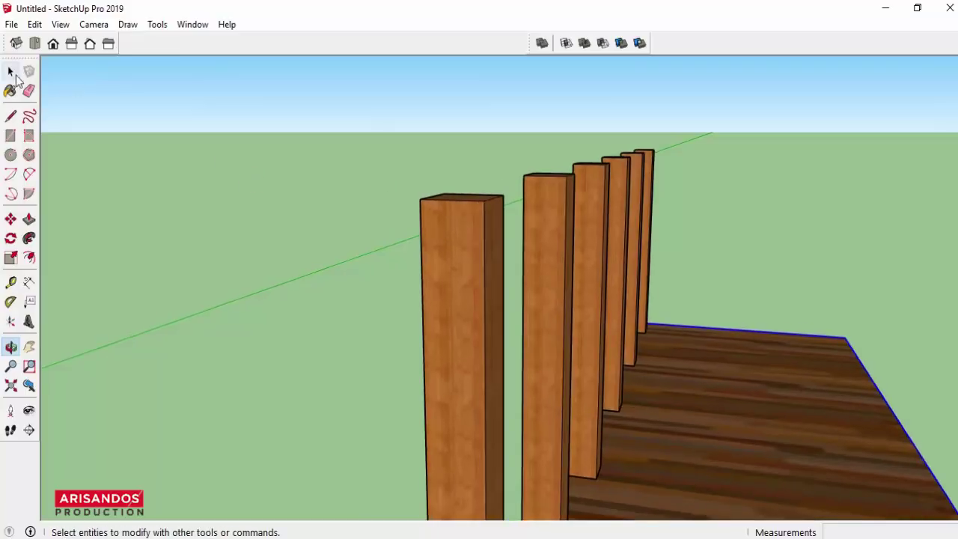
click(11, 71)
Draw a vertical rectangle centred on the first post's top edge, overhanging both sides
click(11, 136)
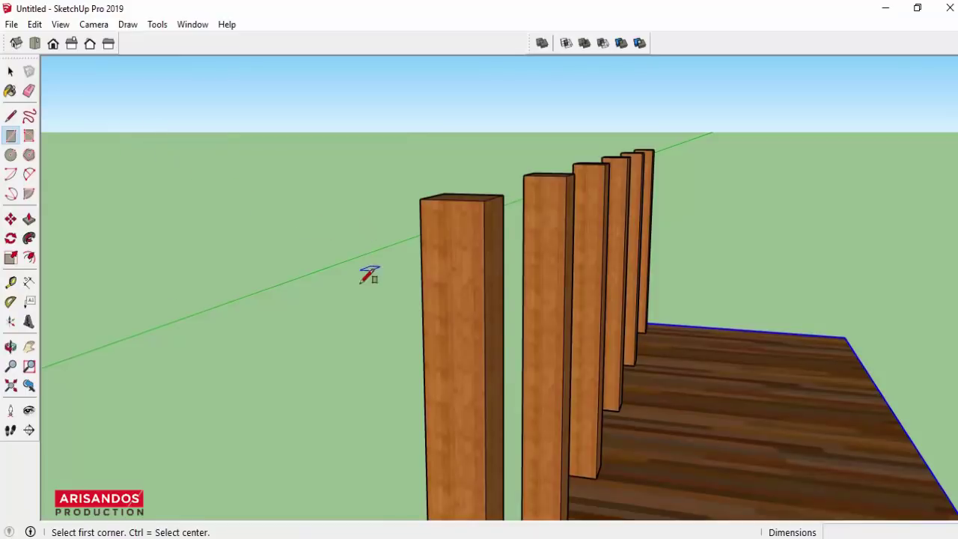
scroll(369, 329, down, 2)
scroll(417, 250, up, 1)
scroll(422, 250, up, 2)
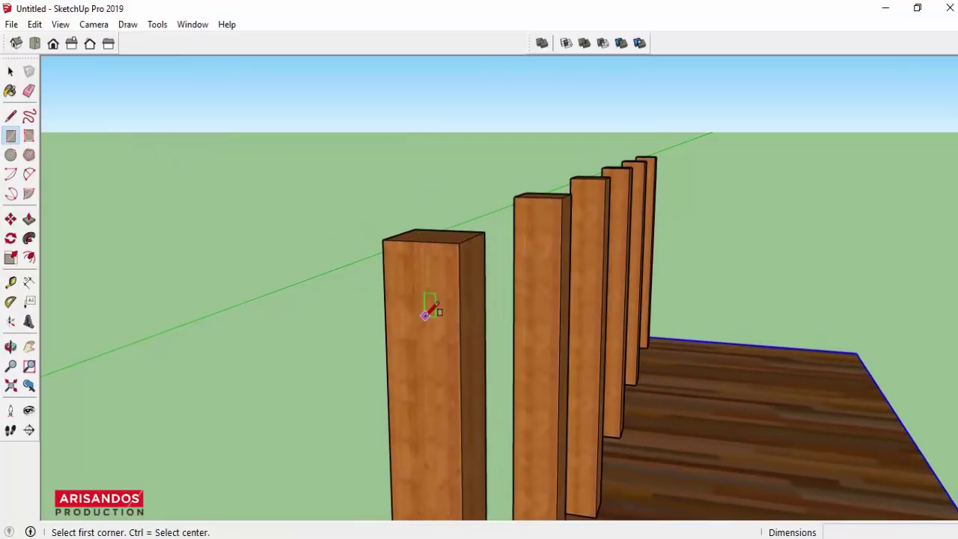
scroll(429, 305, up, 1)
scroll(425, 305, down, 2)
scroll(431, 269, up, 2)
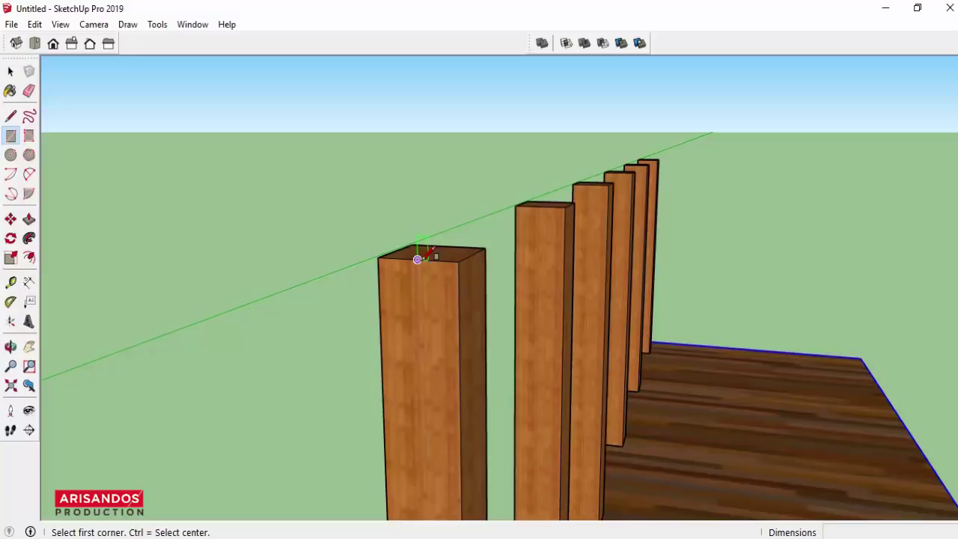
click(417, 259)
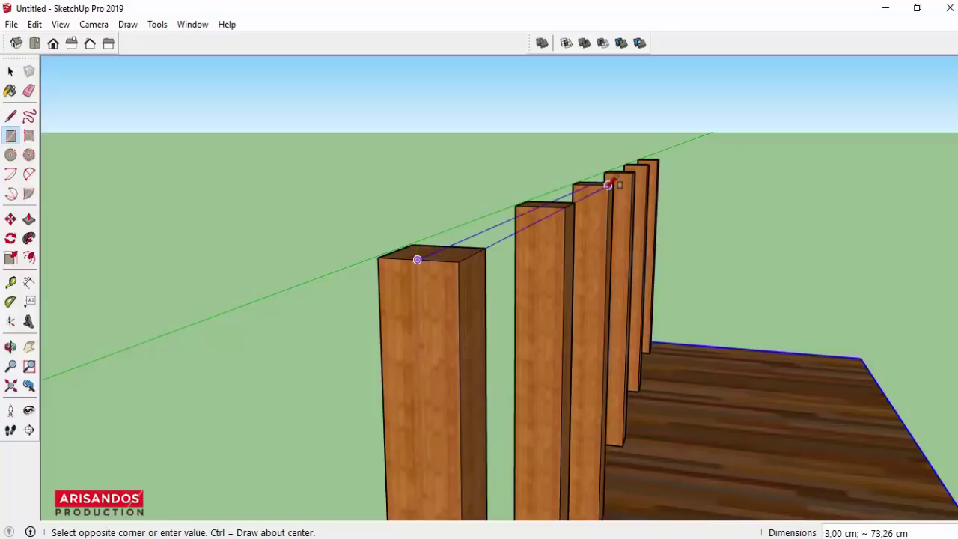
mouse_move(456, 258)
middle_down()
mouse_move(479, 210)
mouse_move(455, 219)
mouse_move(464, 217)
middle_up()
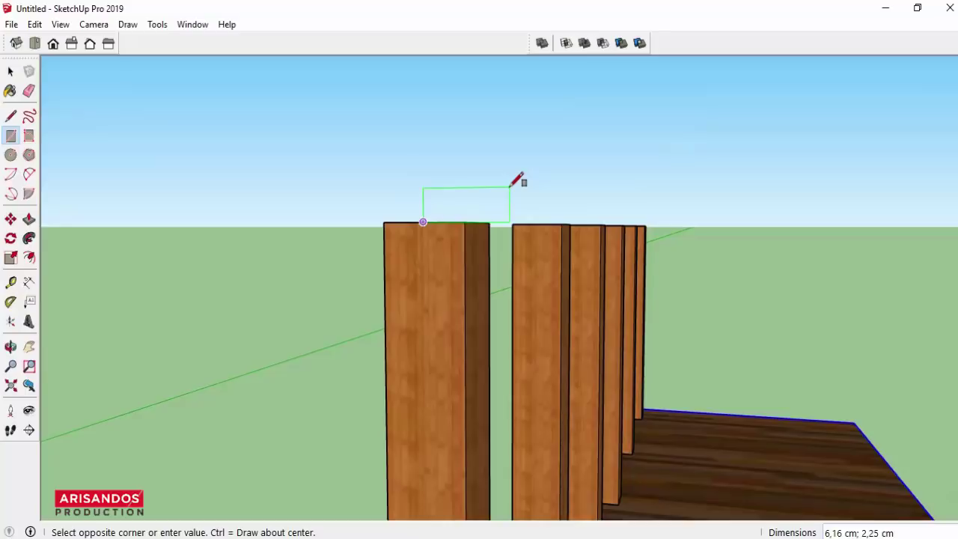
key(ctrl)
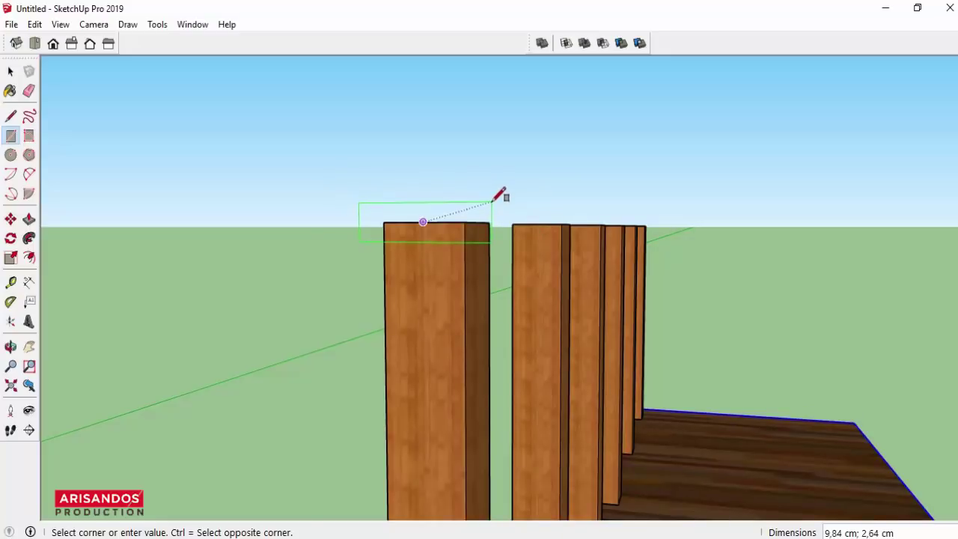
click(495, 199)
scroll(501, 196, up, 1)
scroll(500, 196, up, 1)
Select the white rectangle with its edges and lift it onto the first post's top
click(21, 71)
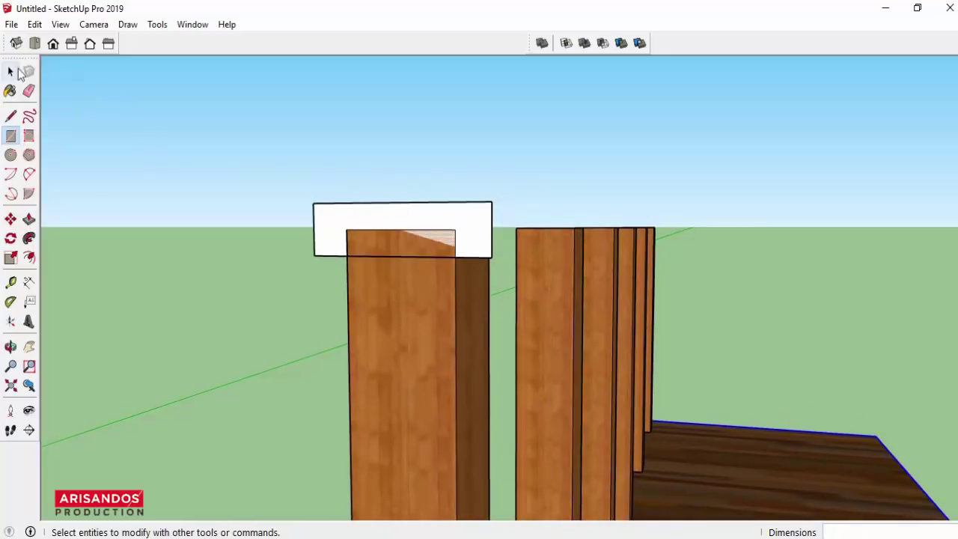
click(20, 70)
click(420, 216)
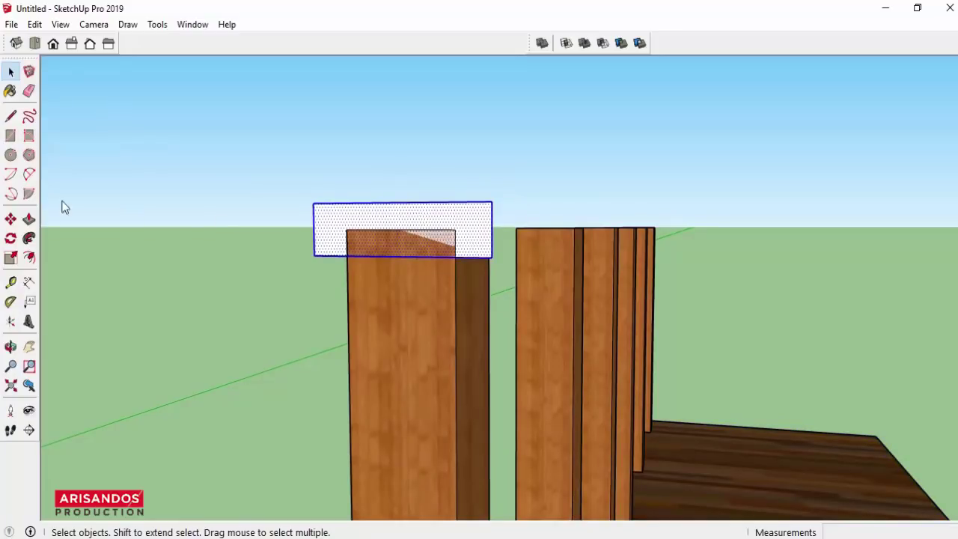
click(10, 219)
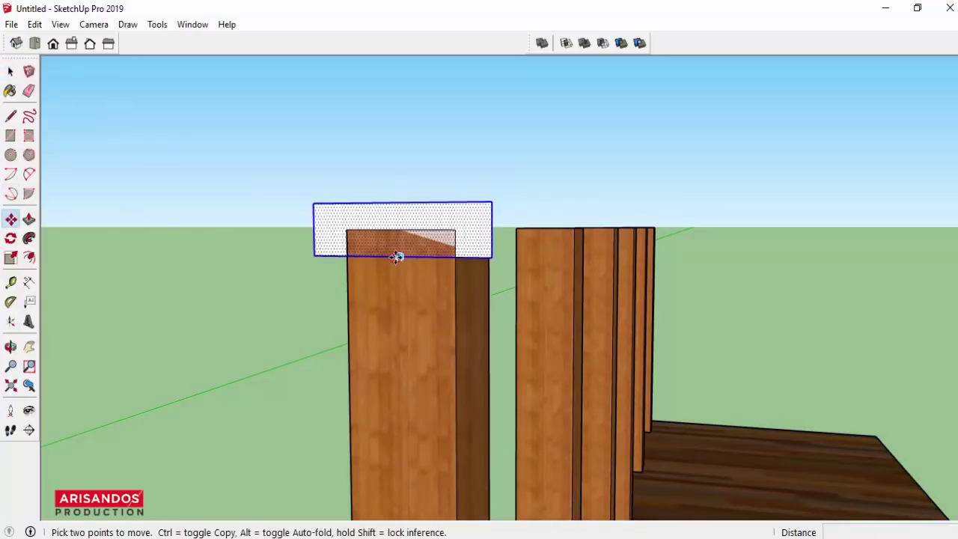
click(397, 227)
scroll(380, 262, down, 1)
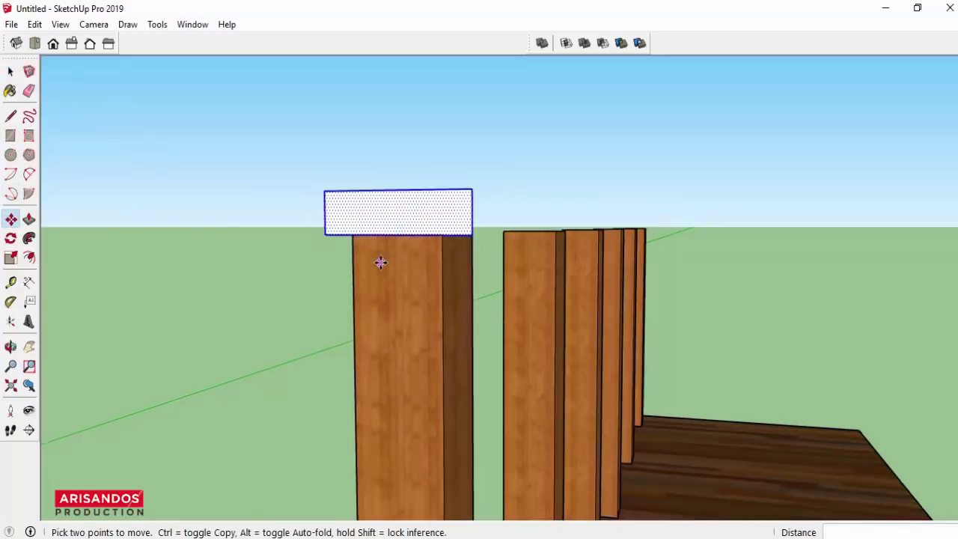
scroll(380, 262, down, 2)
middle_drag(522, 242, 331, 270)
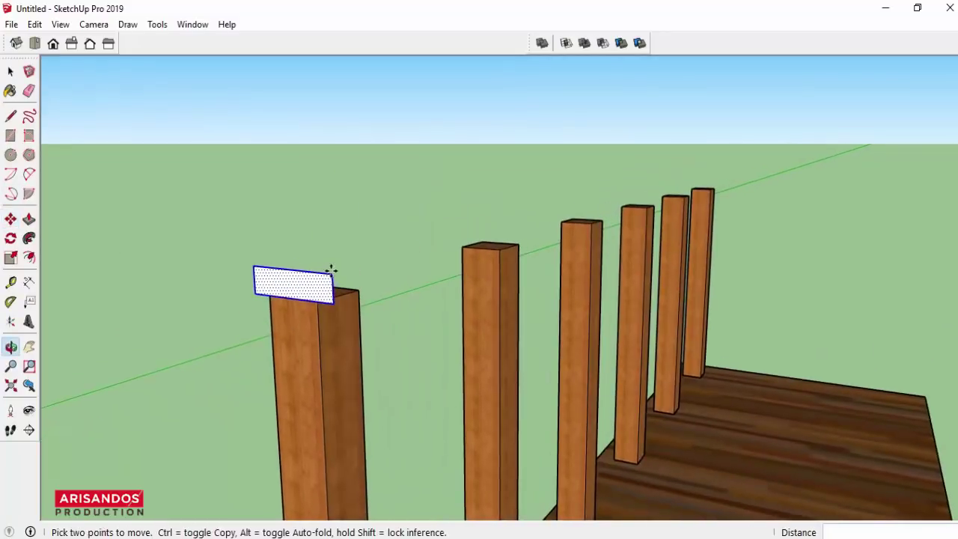
Push/pull the profile into a rail beam running across the post tops
click(28, 219)
click(316, 282)
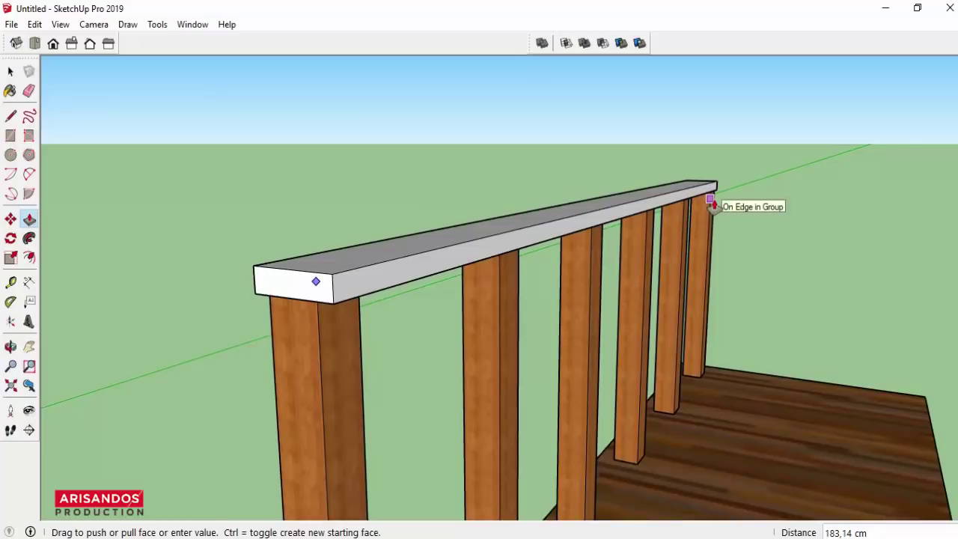
click(710, 203)
scroll(311, 288, down, 1)
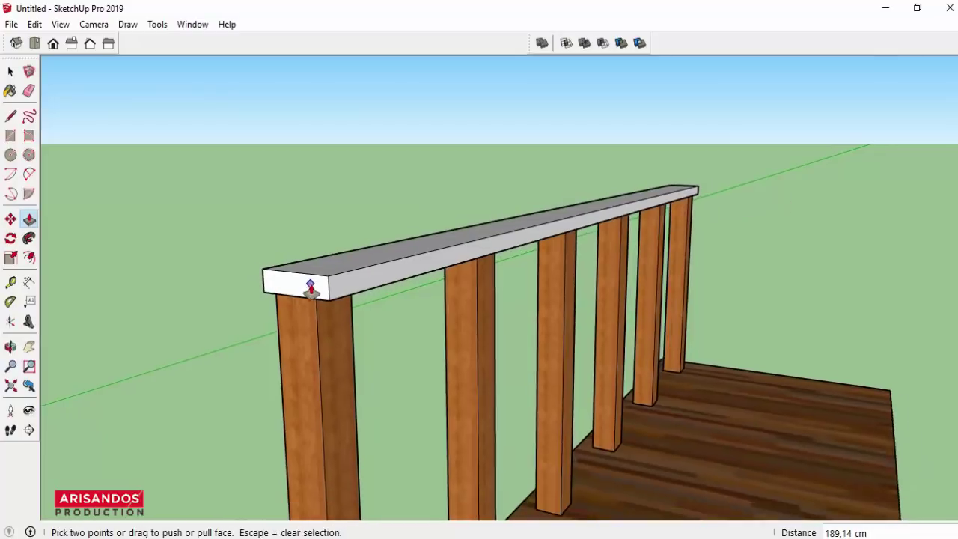
scroll(310, 288, down, 1)
Pull the rail's left end outward so it overhangs the first post
click(311, 288)
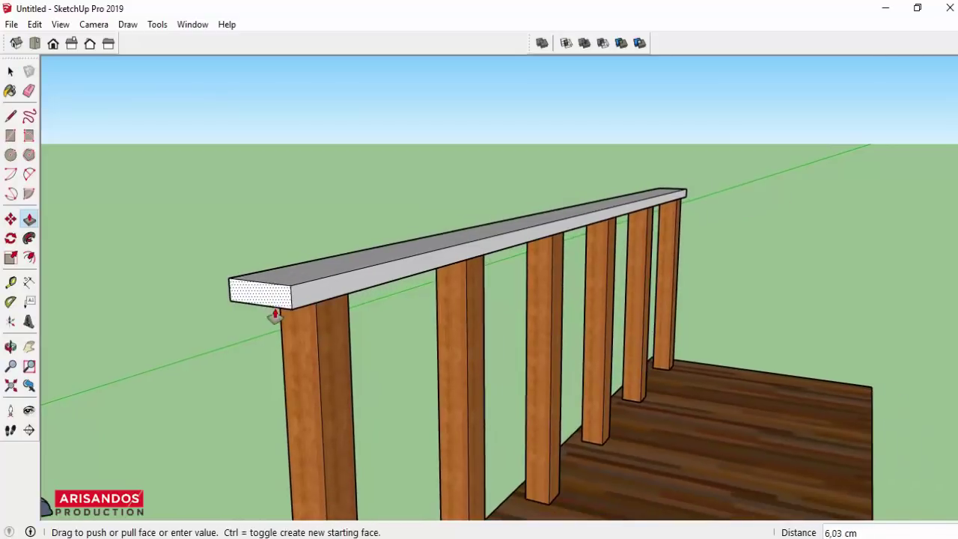
click(287, 308)
scroll(336, 302, down, 1)
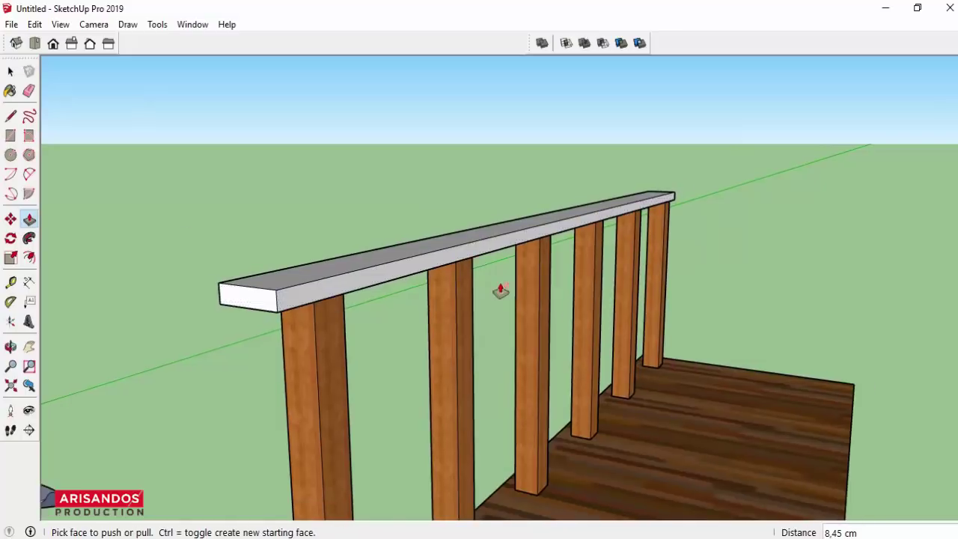
mouse_move(500, 288)
middle_down()
mouse_move(546, 312)
mouse_move(193, 320)
middle_up()
middle_drag(654, 317, 456, 278)
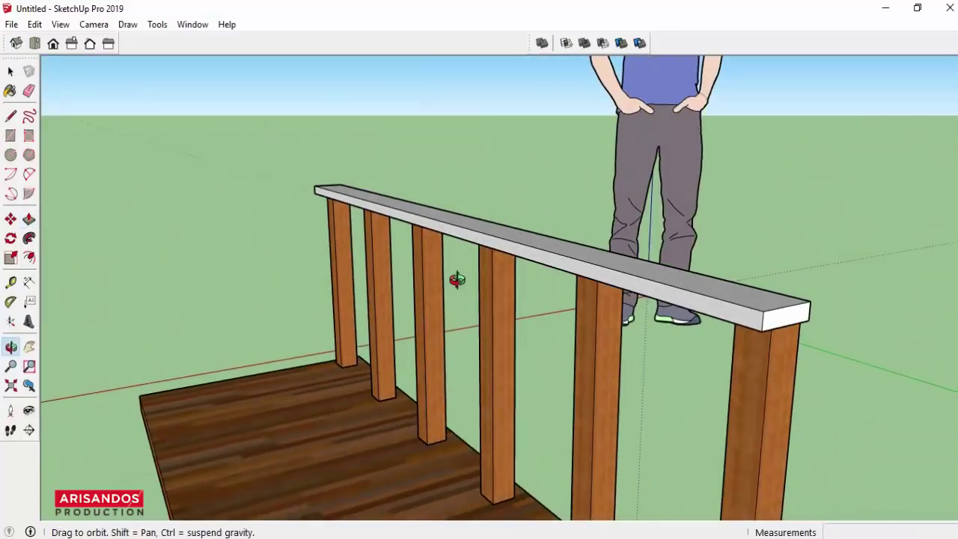
Pull the rail's right end past the last post, then view the finished railing
click(797, 327)
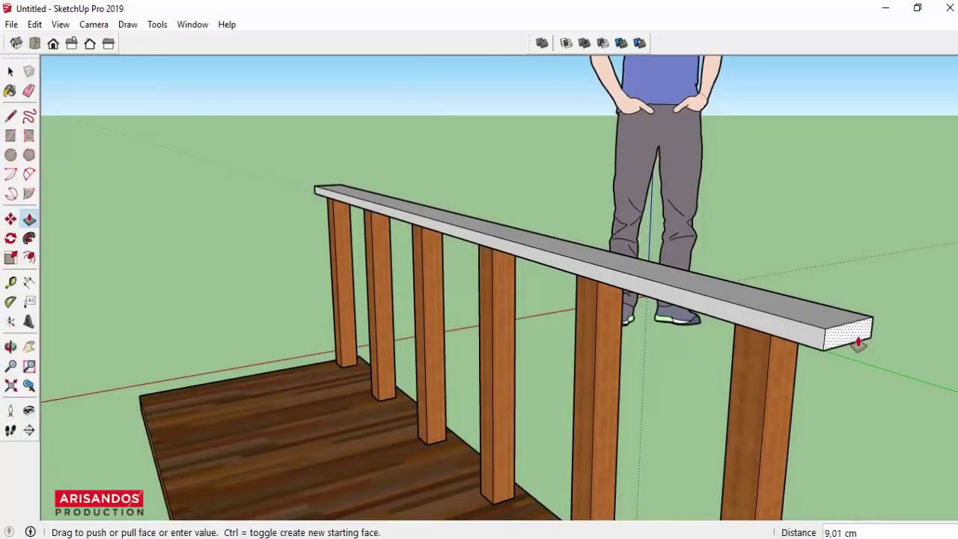
click(860, 337)
scroll(526, 284, down, 3)
mouse_move(526, 284)
middle_down()
mouse_move(414, 312)
mouse_move(614, 317)
mouse_move(512, 332)
middle_up()
scroll(412, 316, up, 2)
scroll(363, 316, up, 2)
scroll(363, 316, down, 2)
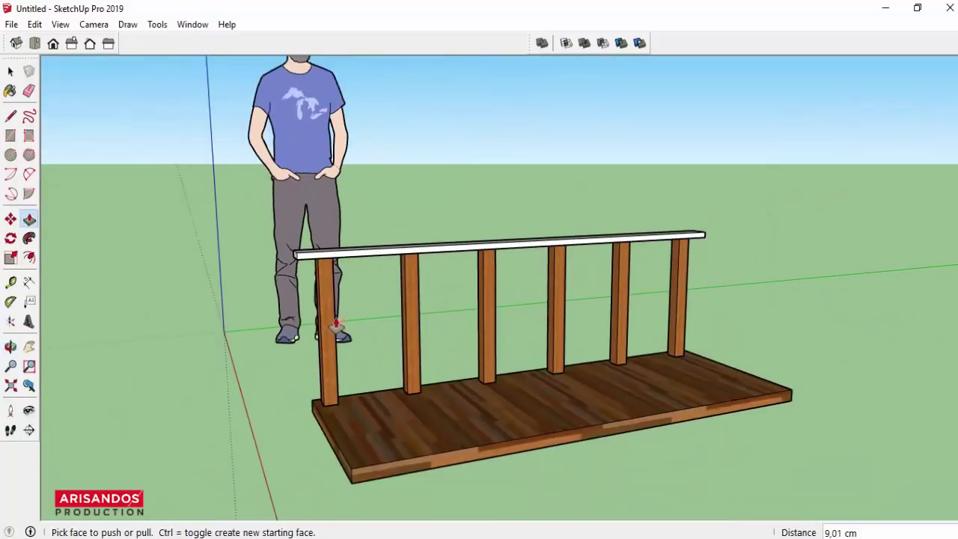
mouse_move(336, 322)
middle_down()
mouse_move(594, 322)
mouse_move(597, 338)
middle_up()
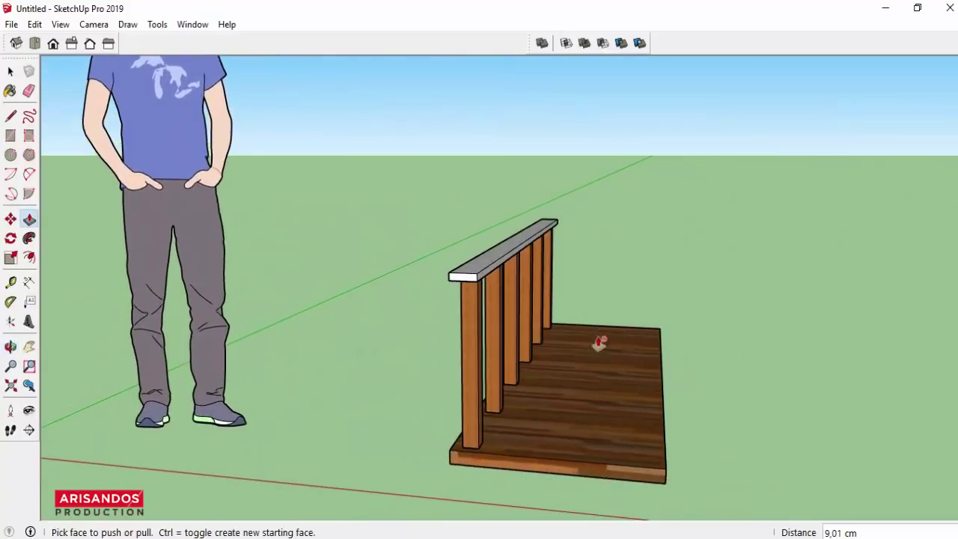
scroll(597, 344, up, 2)
scroll(374, 233, down, 3)
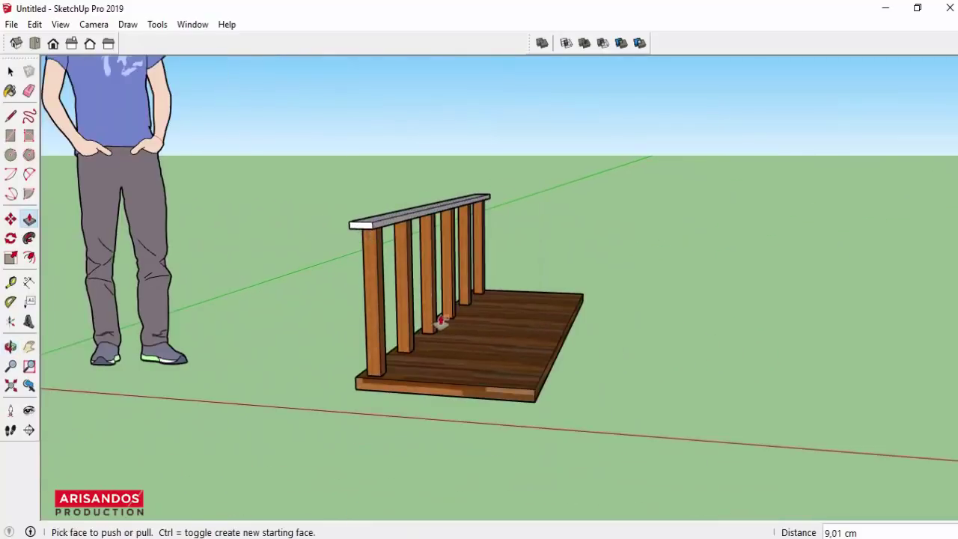
click(11, 72)
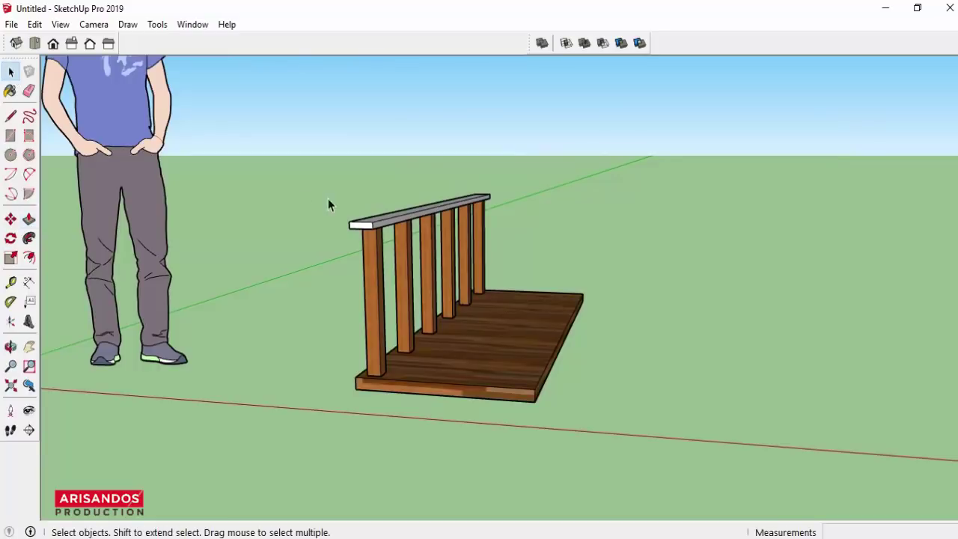
scroll(332, 203, down, 1)
scroll(341, 281, down, 1)
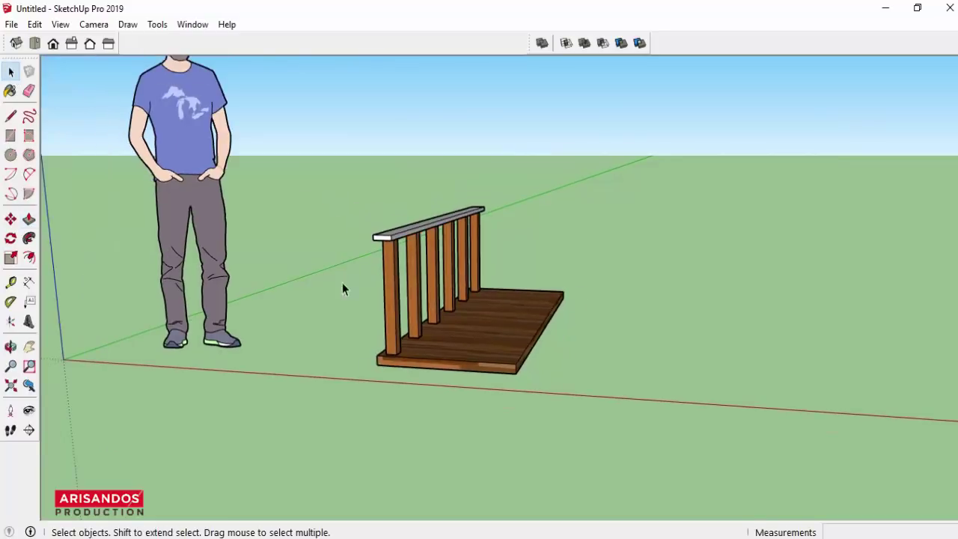
click(11, 346)
mouse_move(419, 329)
mouse_down()
mouse_move(449, 324)
mouse_move(434, 301)
mouse_up()
scroll(430, 314, down, 1)
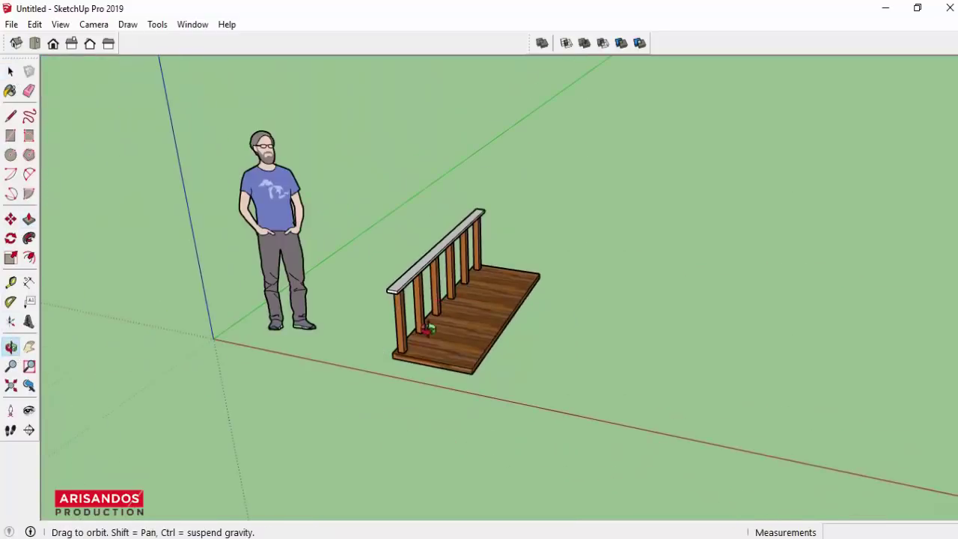
scroll(367, 333, up, 1)
scroll(319, 82, up, 1)
scroll(337, 138, up, 1)
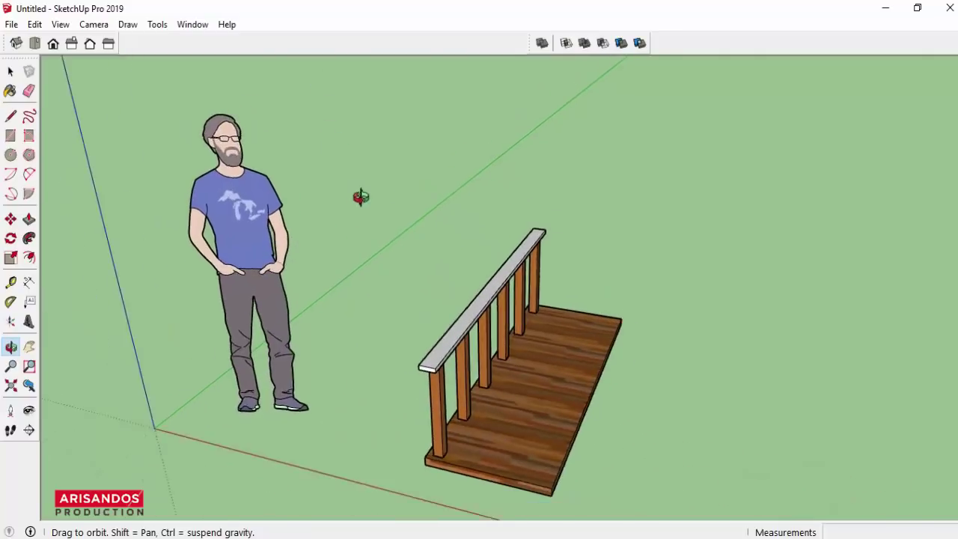
scroll(370, 228, down, 1)
scroll(389, 281, down, 2)
mouse_move(398, 299)
mouse_down()
mouse_move(389, 214)
mouse_move(412, 225)
mouse_up()
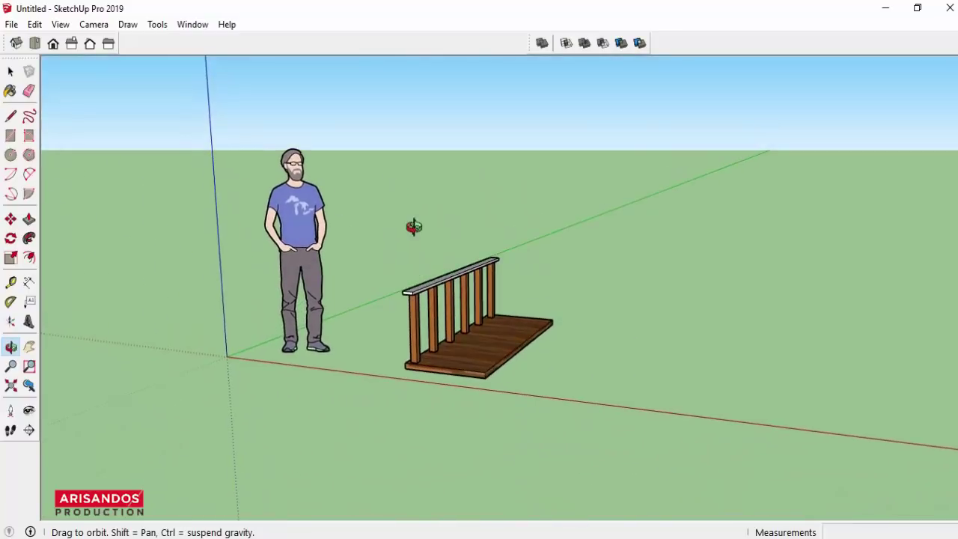
scroll(442, 250, up, 2)
scroll(501, 323, up, 2)
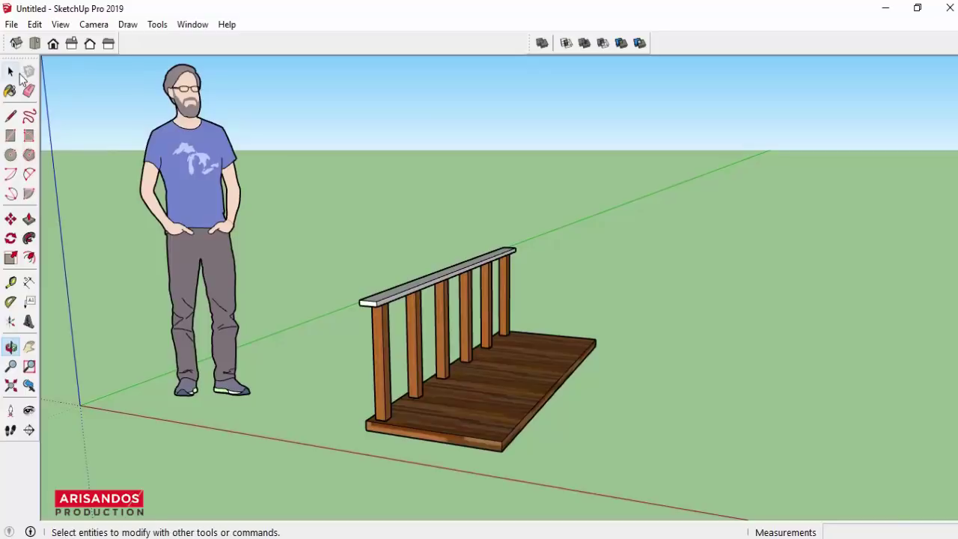
click(11, 71)
scroll(452, 230, down, 2)
scroll(422, 287, up, 3)
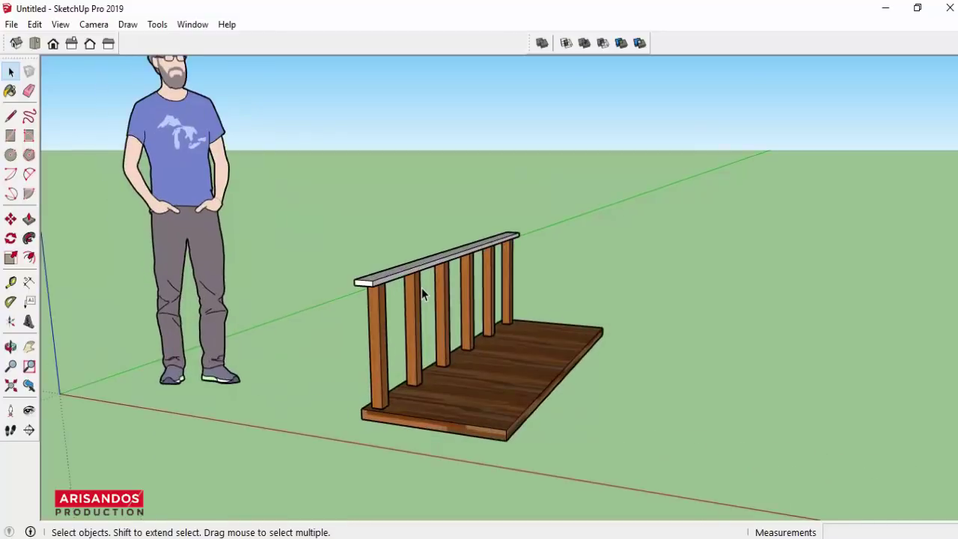
scroll(421, 287, down, 3)
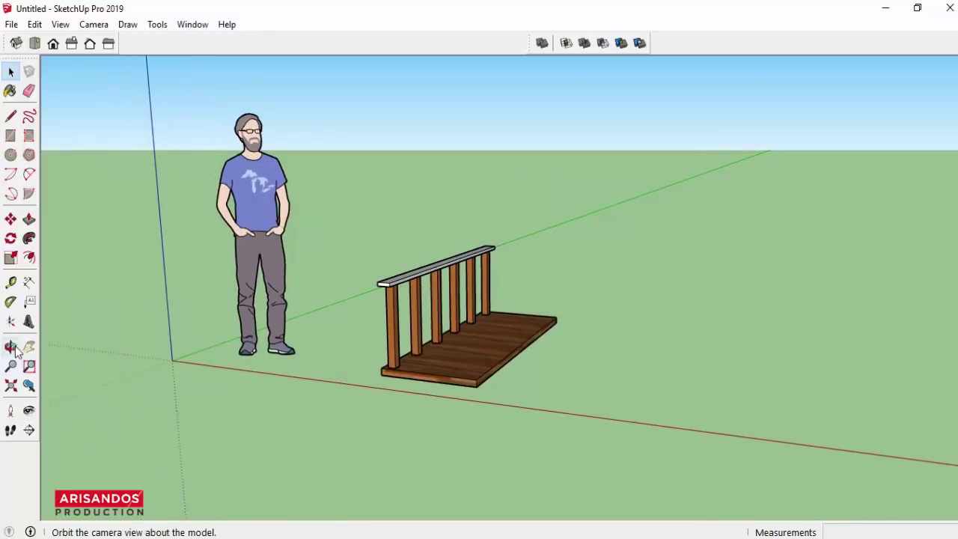
click(10, 346)
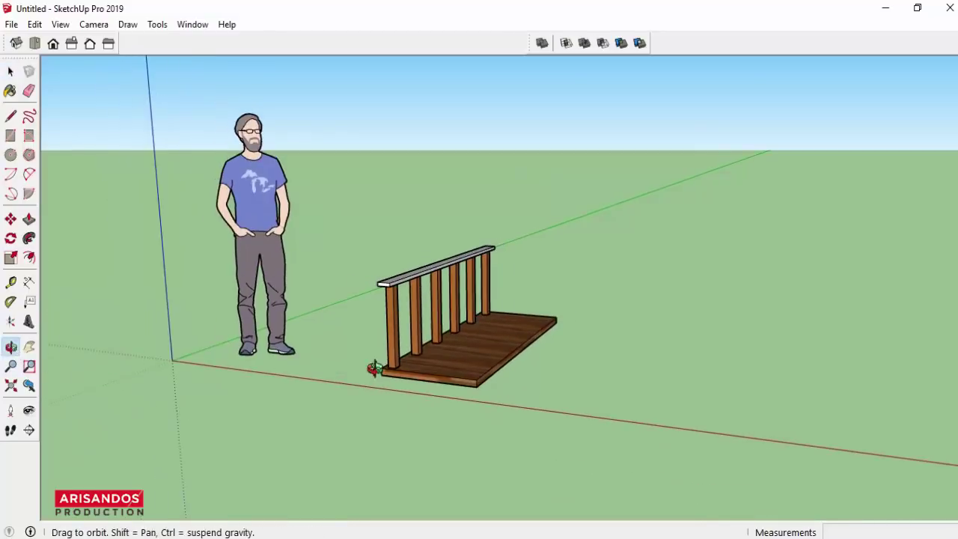
mouse_move(367, 363)
mouse_down()
mouse_move(471, 296)
mouse_move(628, 367)
mouse_move(744, 361)
mouse_move(798, 319)
mouse_move(656, 404)
mouse_move(424, 422)
mouse_move(312, 392)
mouse_up()
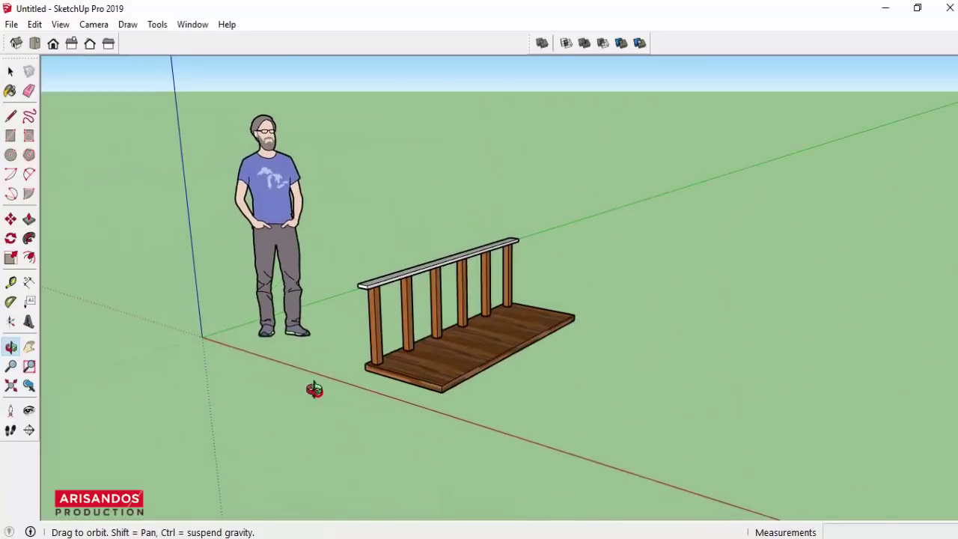
scroll(390, 428, up, 1)
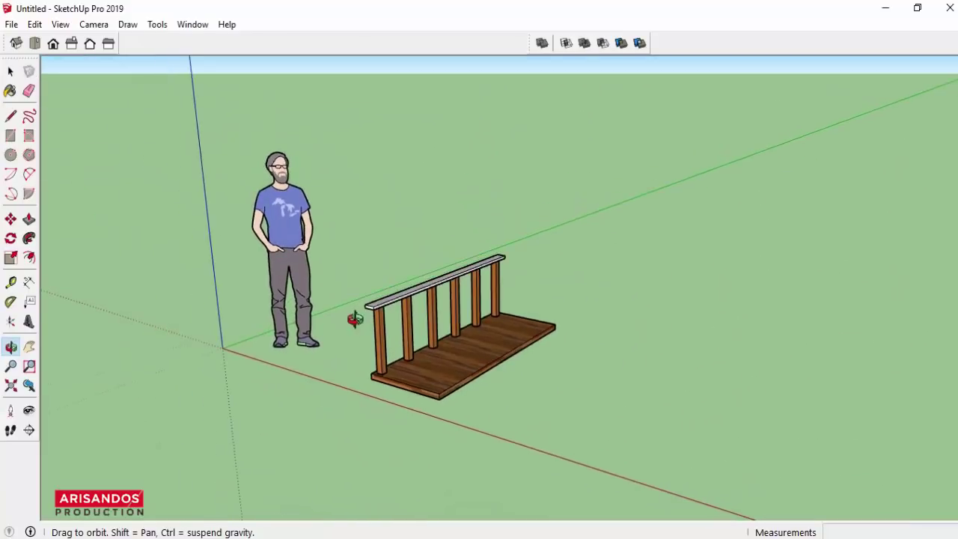
scroll(278, 241, up, 1)
scroll(278, 249, up, 2)
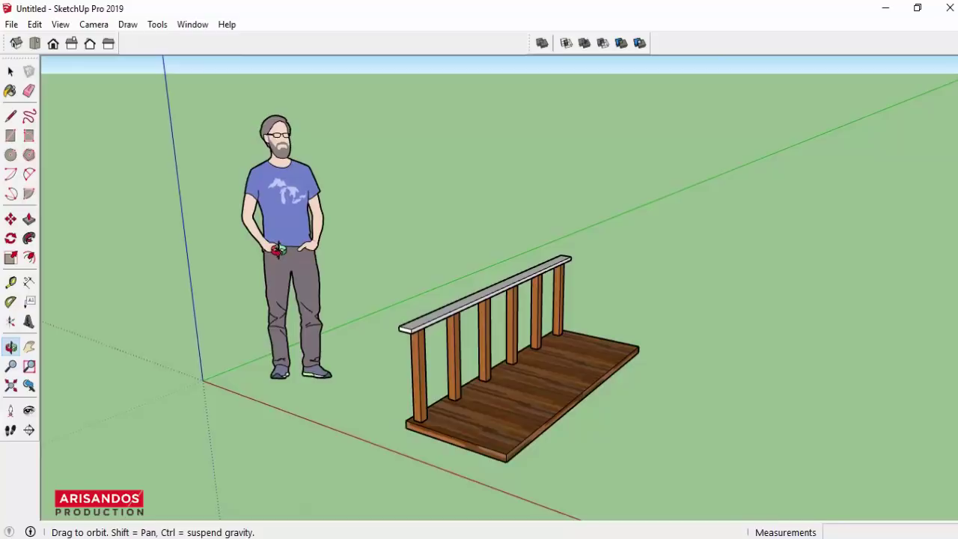
scroll(374, 209, down, 2)
scroll(401, 263, down, 2)
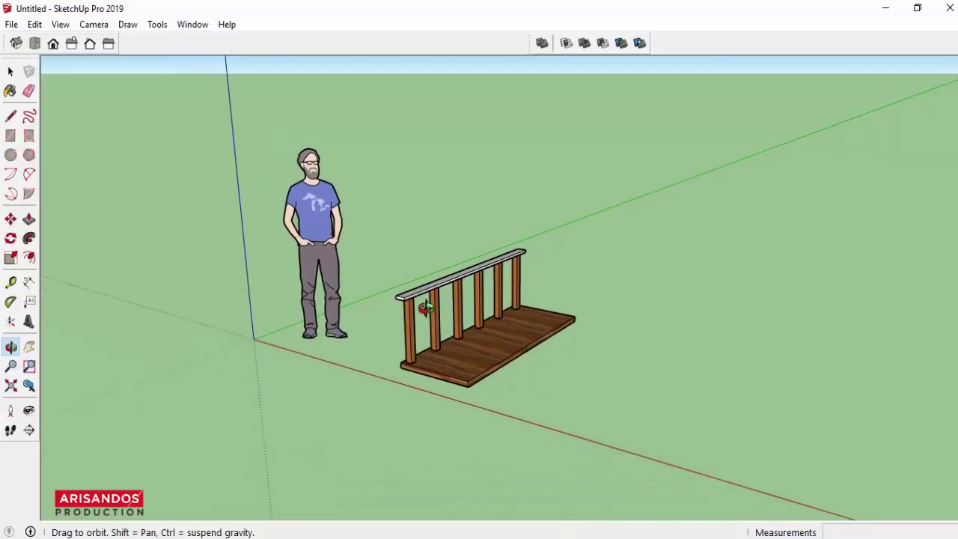
scroll(441, 333, up, 4)
mouse_move(441, 333)
mouse_down()
mouse_move(474, 306)
mouse_move(514, 299)
mouse_move(489, 404)
mouse_move(524, 351)
mouse_move(551, 337)
mouse_move(574, 343)
mouse_up()
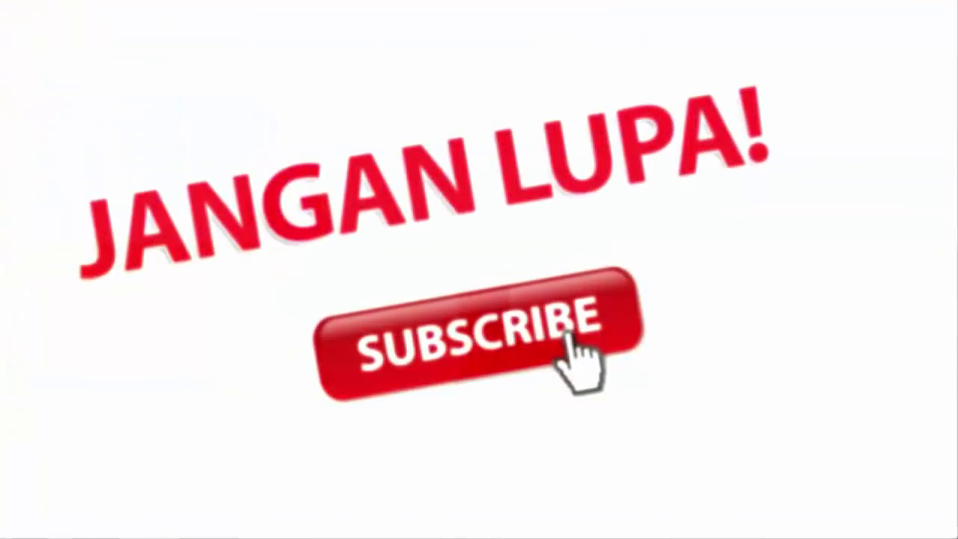